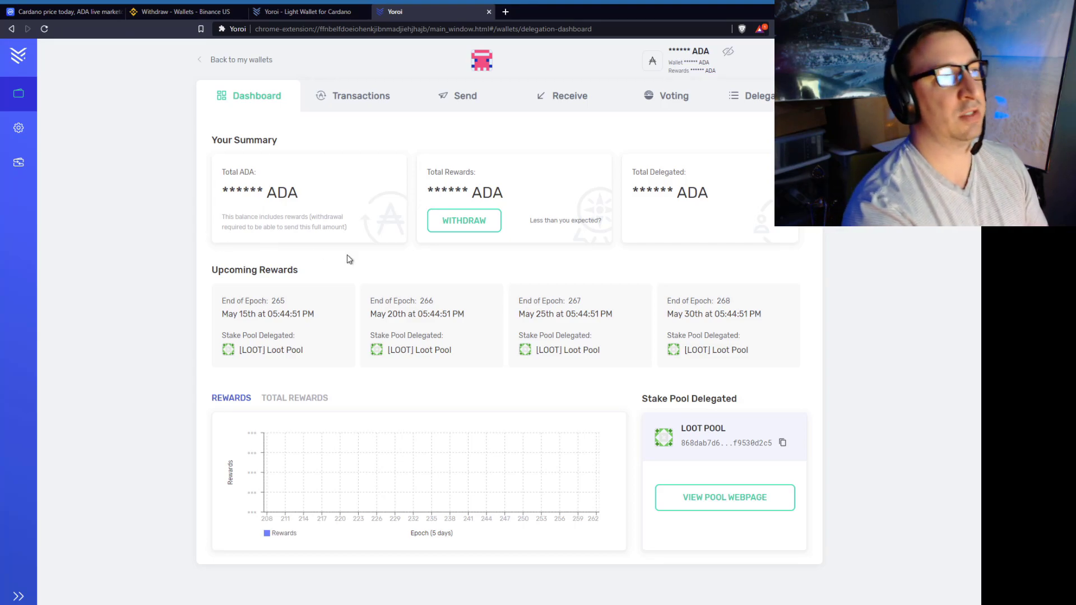
# Copy the current receive address from Yoroi's Receive page
pyautogui.click(562, 96)
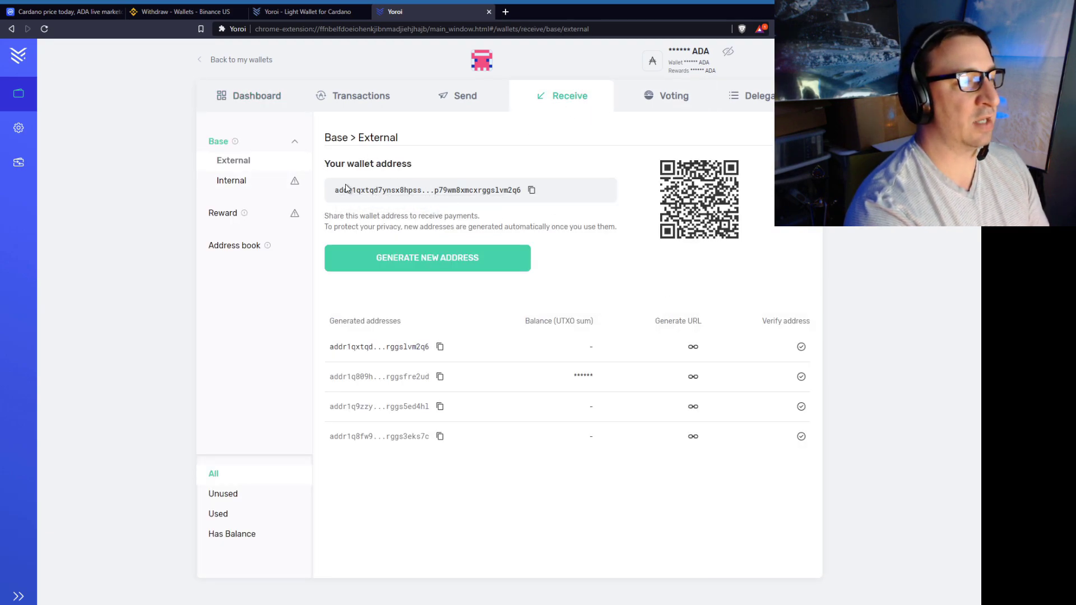
pyautogui.click(533, 192)
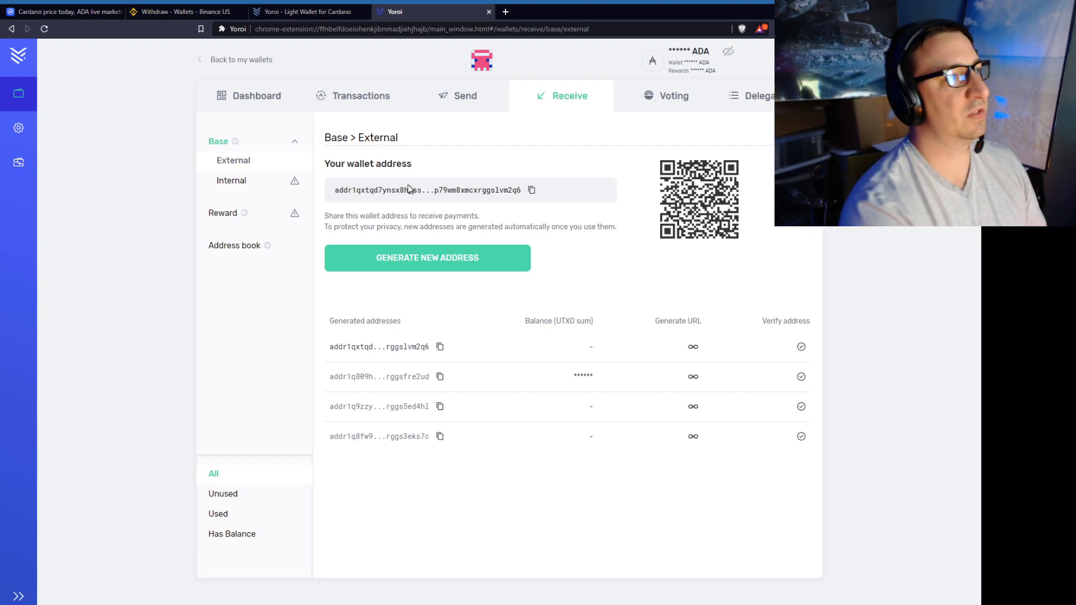
# Start a Binance.US ADA withdrawal on the Cardano network with the pasted Yoroi address as recipient
pyautogui.click(181, 13)
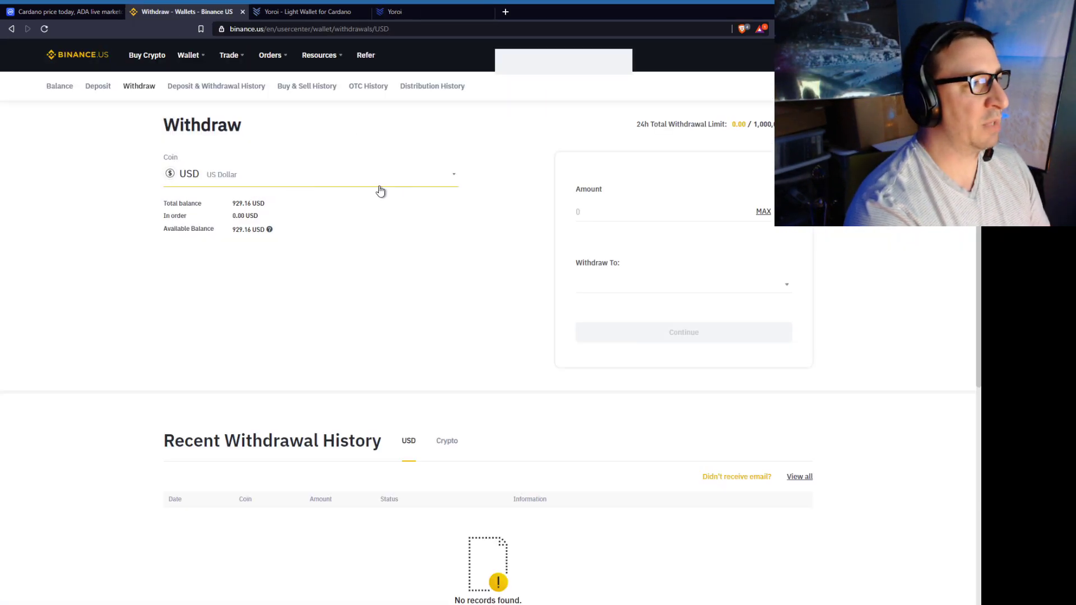
pyautogui.click(204, 159)
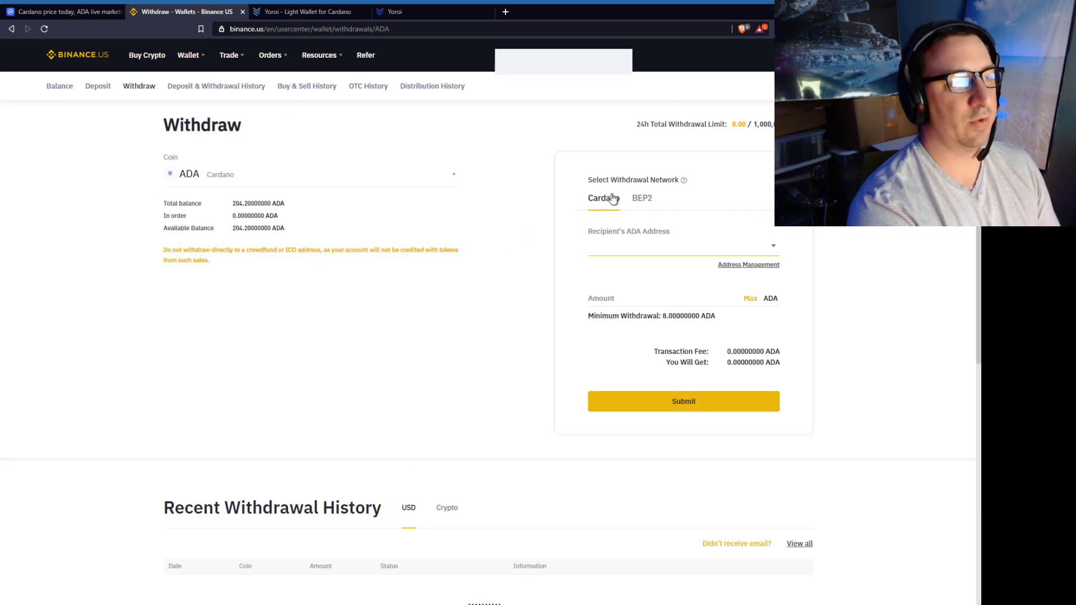
pyautogui.click(605, 204)
pyautogui.click(643, 253)
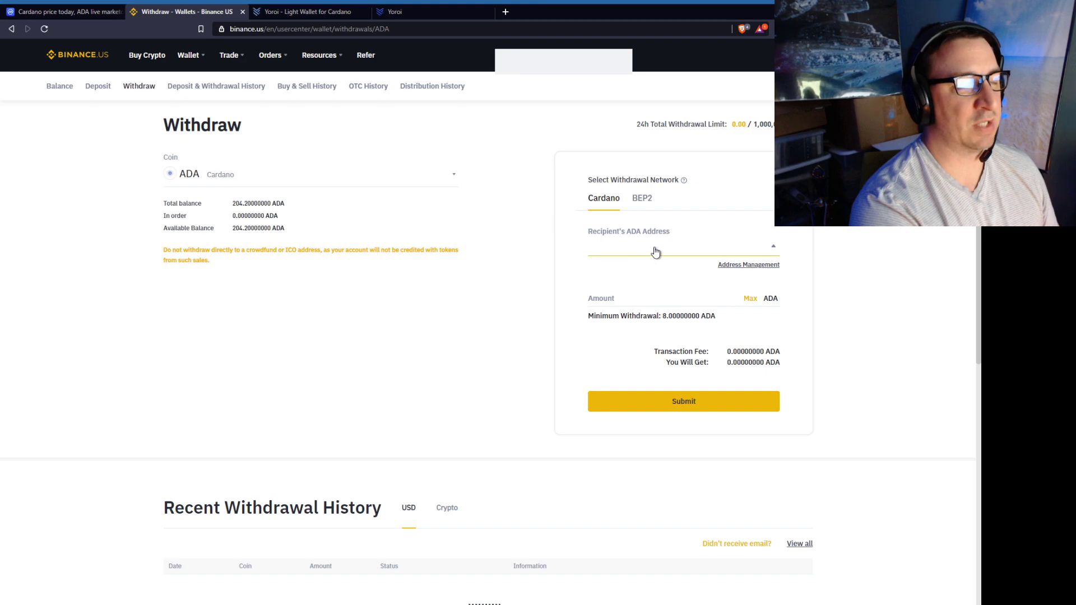
pyautogui.hotkey('ctrl', 'v')
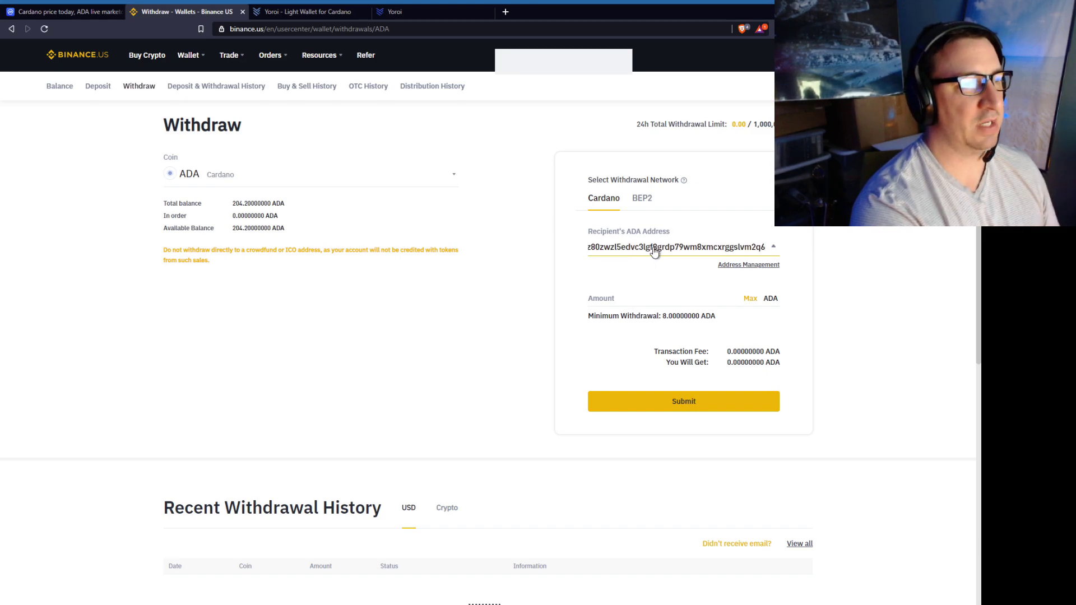
pyautogui.click(418, 13)
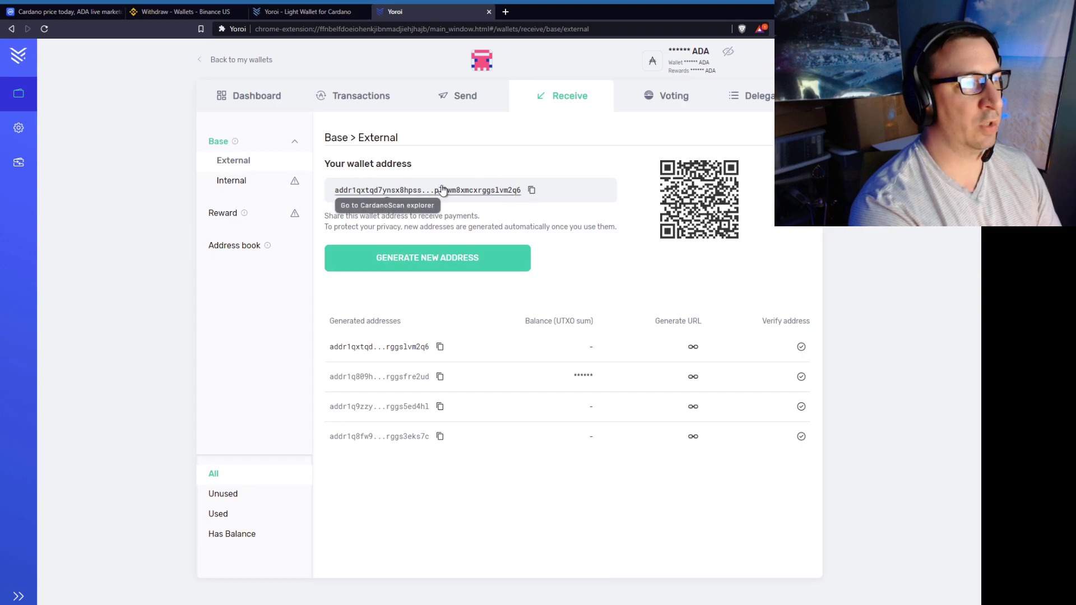
# Re-paste the Yoroi address as recipient and set the amount to the 204.2 ADA maximum
pyautogui.click(189, 12)
pyautogui.hotkey('ctrl', 'a')
pyautogui.hotkey('ctrl', 'v')
pyautogui.tripleClick(856, 269)
pyautogui.click(773, 281)
pyautogui.click(750, 299)
# Submit the 204.2 ADA withdrawal and enter the Google Authenticator code
pyautogui.click(672, 401)
pyautogui.hotkey('ctrl', 'v')
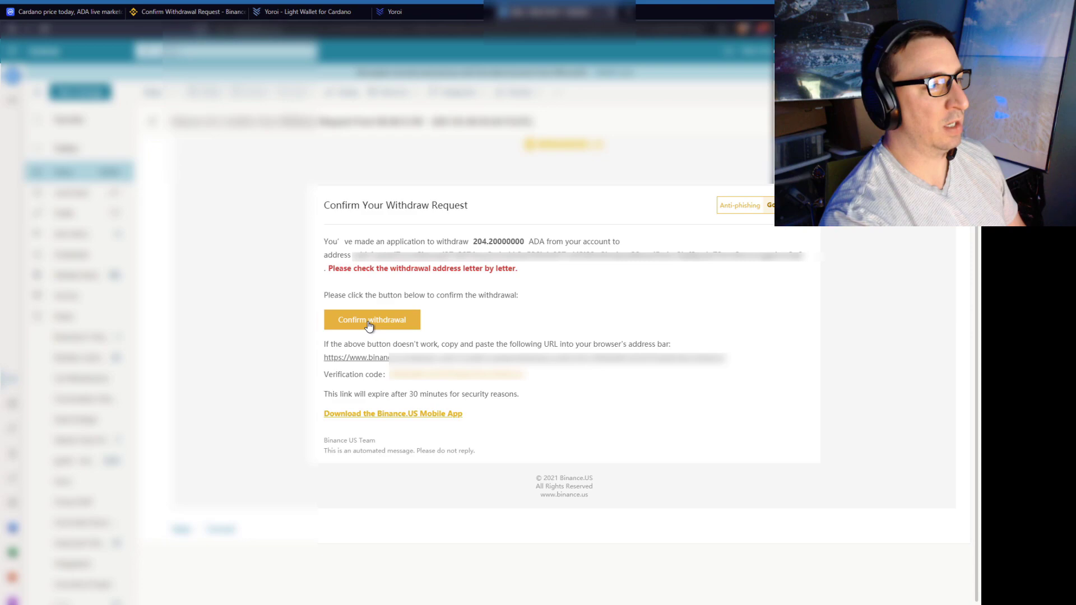
# Confirm the withdrawal and filter Deposit & Withdrawal History to Crypto withdrawals
pyautogui.click(368, 327)
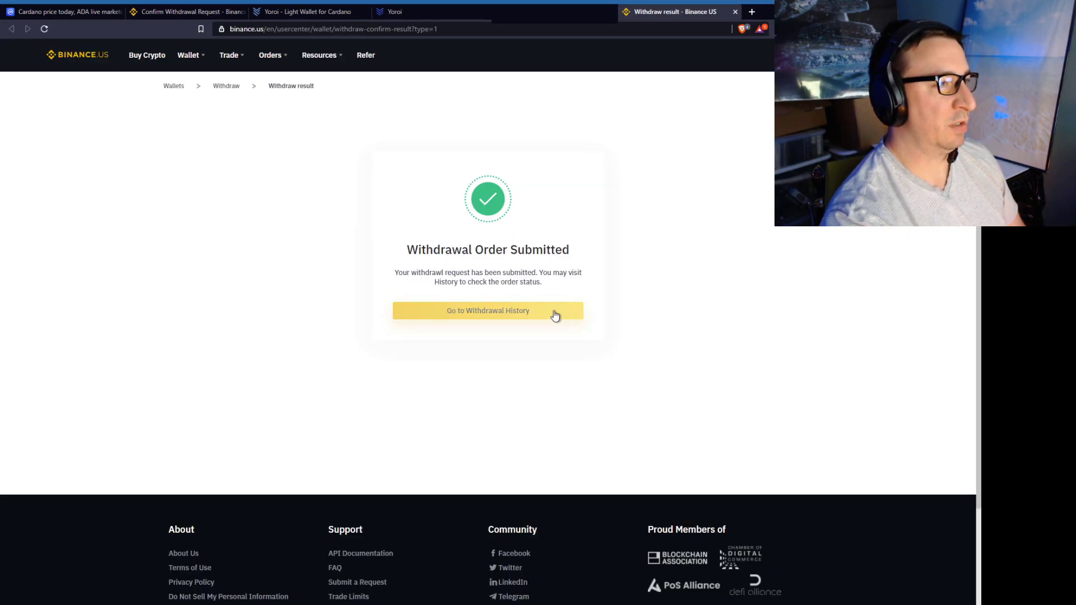
pyautogui.click(529, 311)
pyautogui.click(191, 183)
pyautogui.click(516, 159)
pyautogui.click(470, 134)
pyautogui.click(232, 184)
pyautogui.click(202, 226)
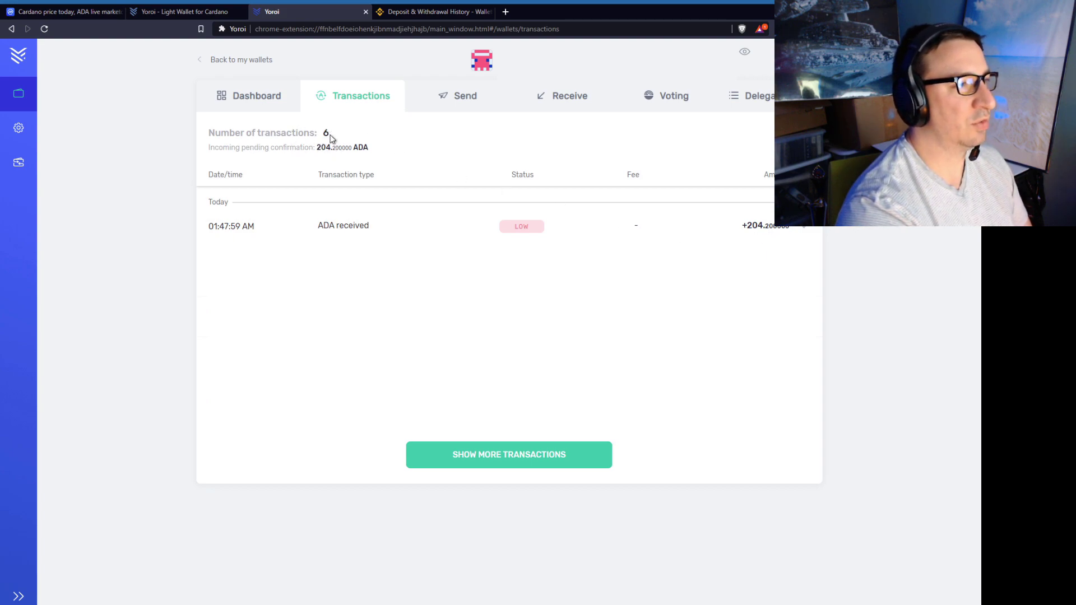
# Review Yoroi's transaction count and the pending incoming 204.2 ADA receipt
pyautogui.moveTo(330, 139); pyautogui.dragTo(304, 135)
pyautogui.click(361, 142)
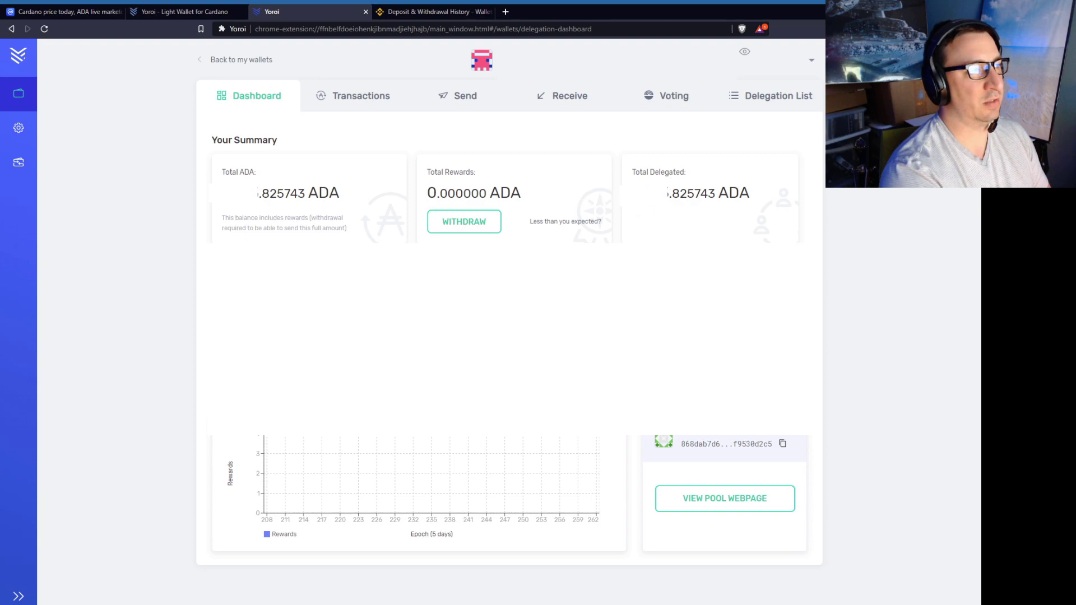